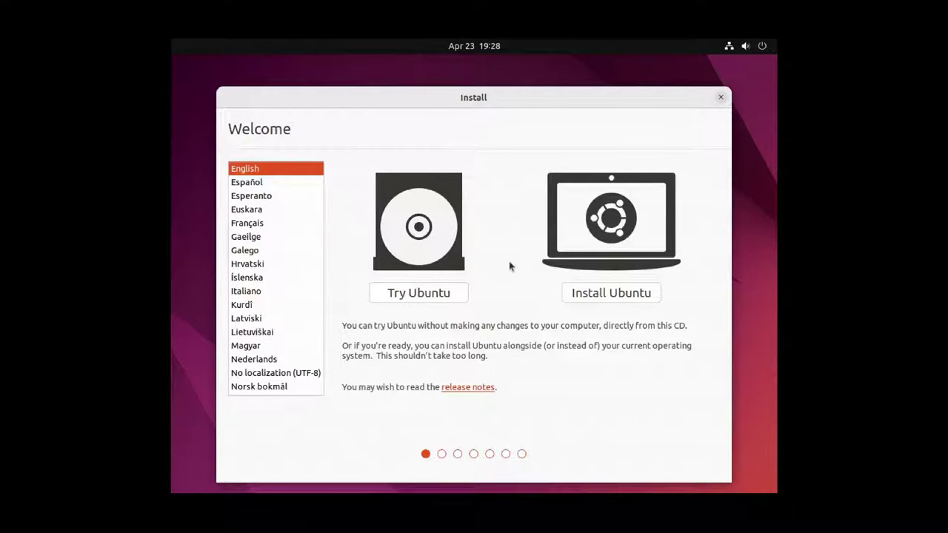
Install Ubuntu and sign in at the login screen with the account password.
click(587, 297)
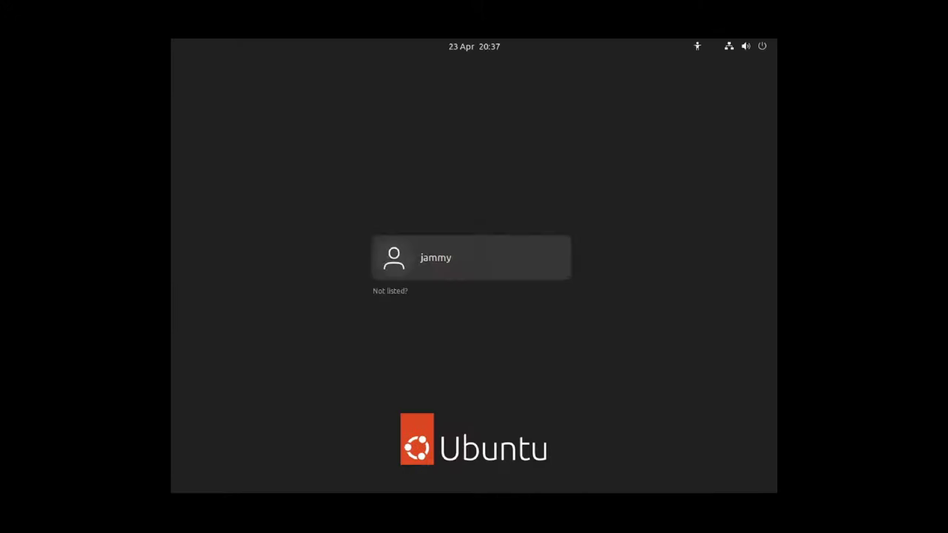
key(Return)
text(jammy)
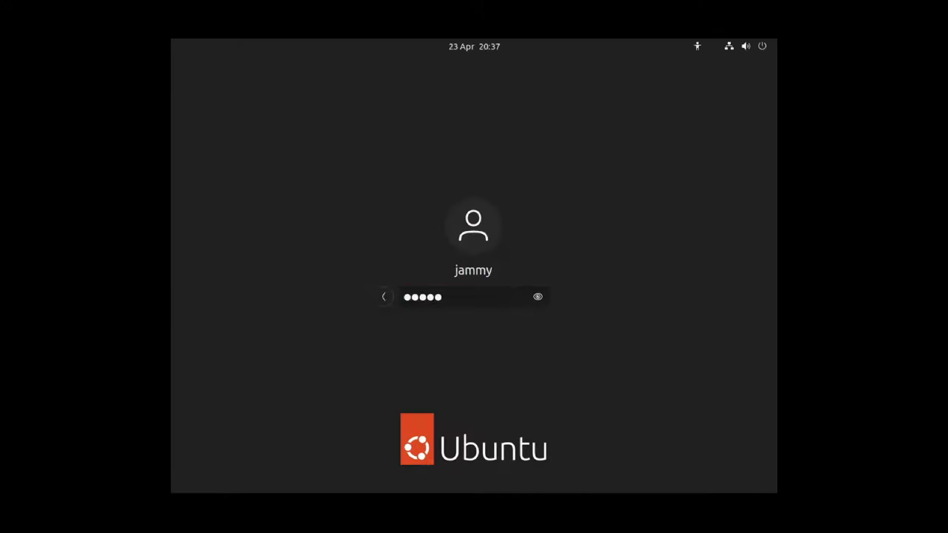
key(Return)
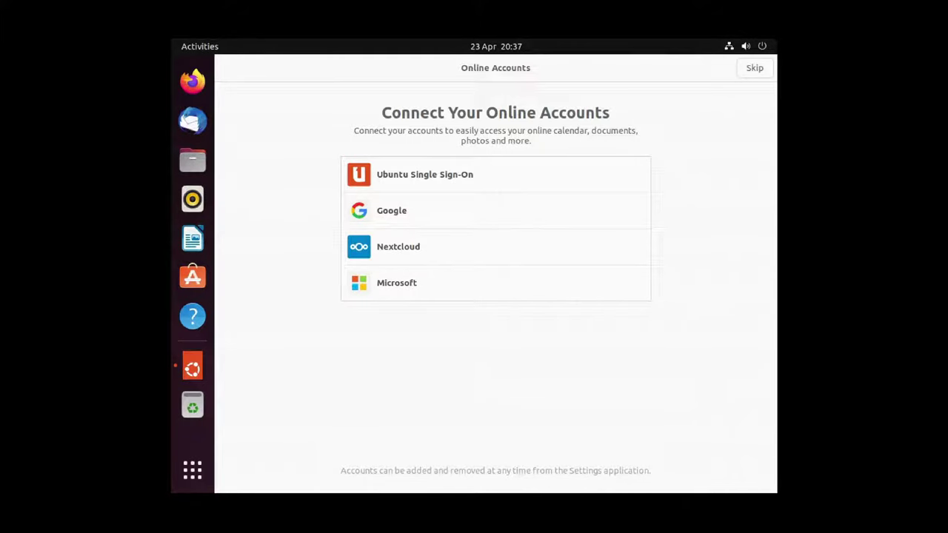
Skip online accounts and finish the welcome wizard.
click(755, 67)
click(753, 68)
click(753, 67)
click(751, 69)
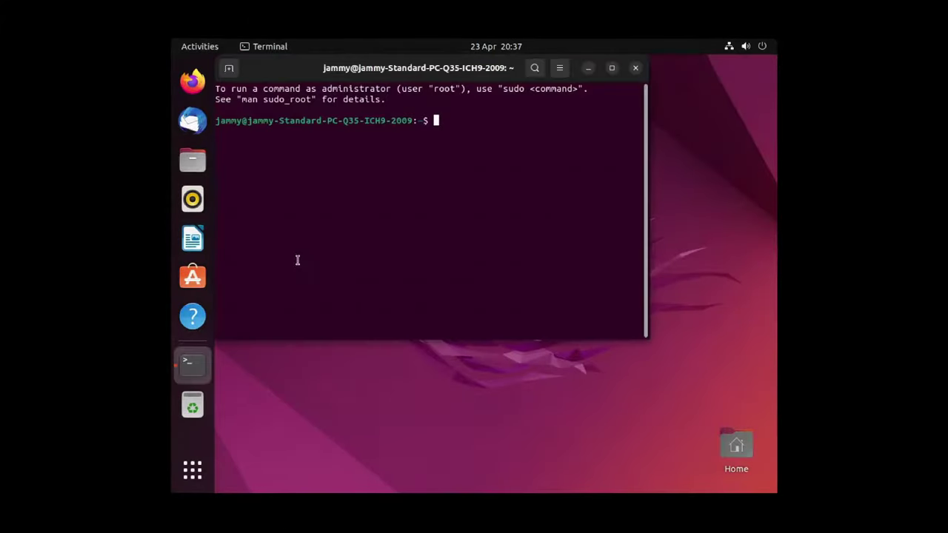
Run ip addr show in a terminal and select the 192.168.122.233 inet line.
text(ip addr show)
key(Return)
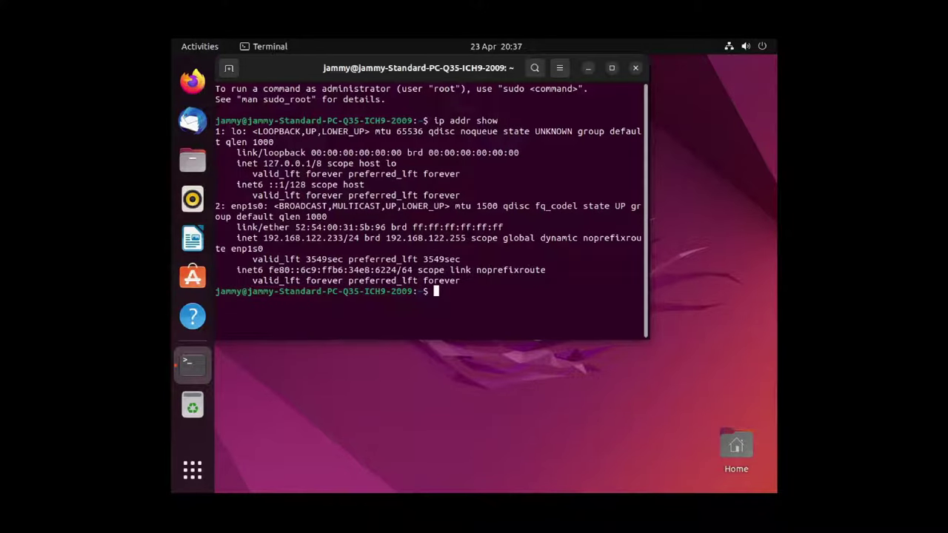
triple_click(272, 234)
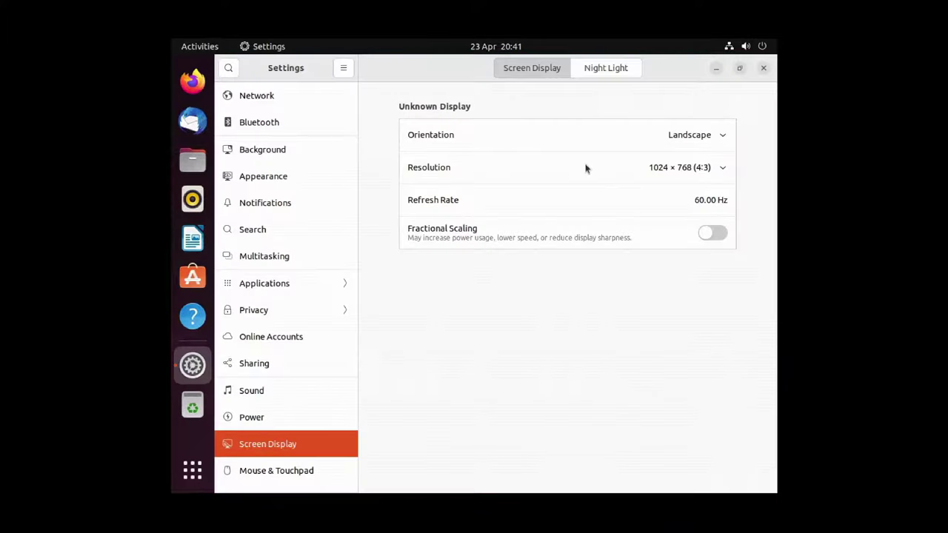
Change the display resolution to 1366 × 768 (16:9) and keep the changes.
click(702, 168)
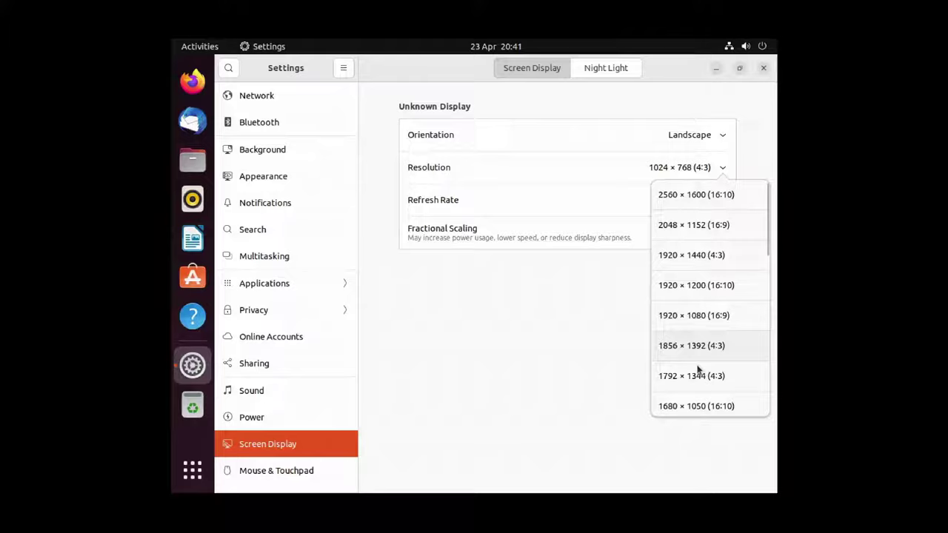
click(692, 400)
click(751, 68)
click(527, 301)
Close Settings and relaunch it from the Activities search.
click(863, 69)
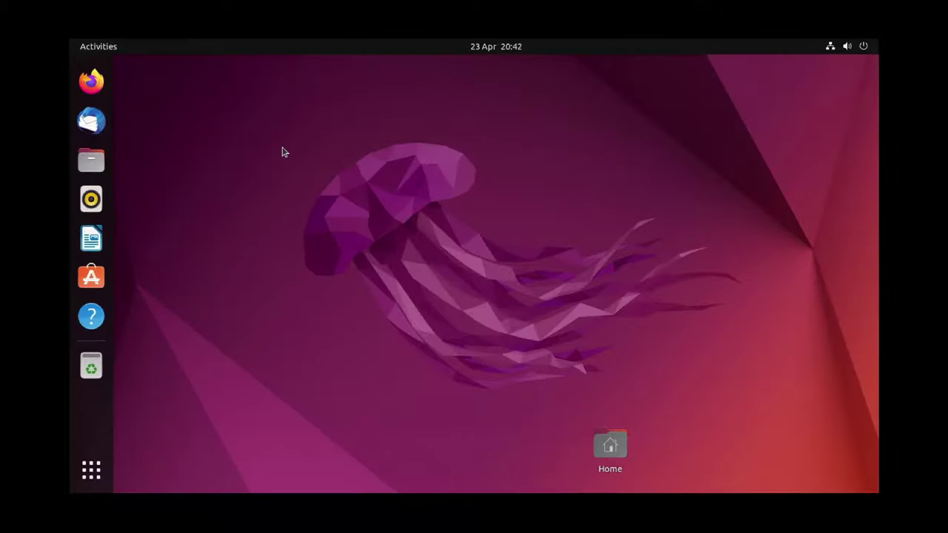
key(super)
text(setting)
key(Return)
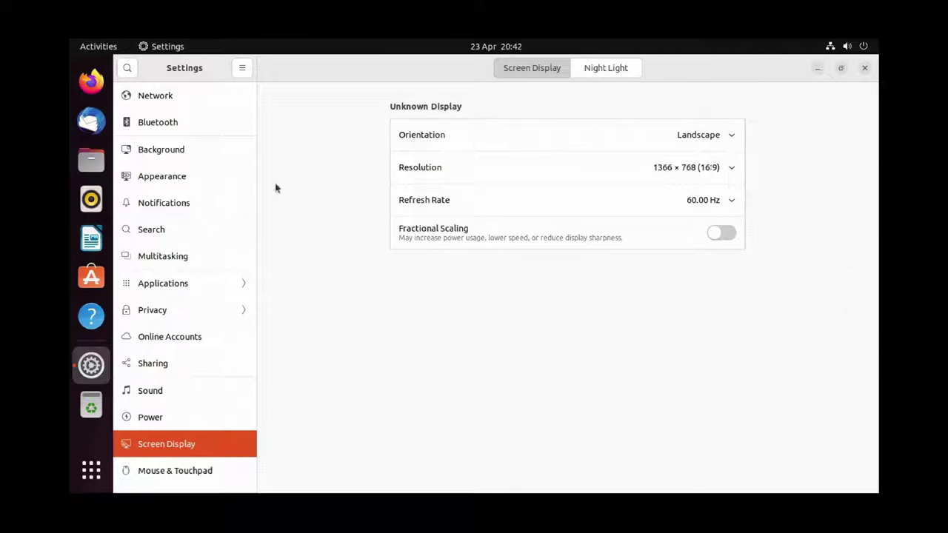
Enable sharing and switch on Remote Desktop in Sharing settings.
click(170, 370)
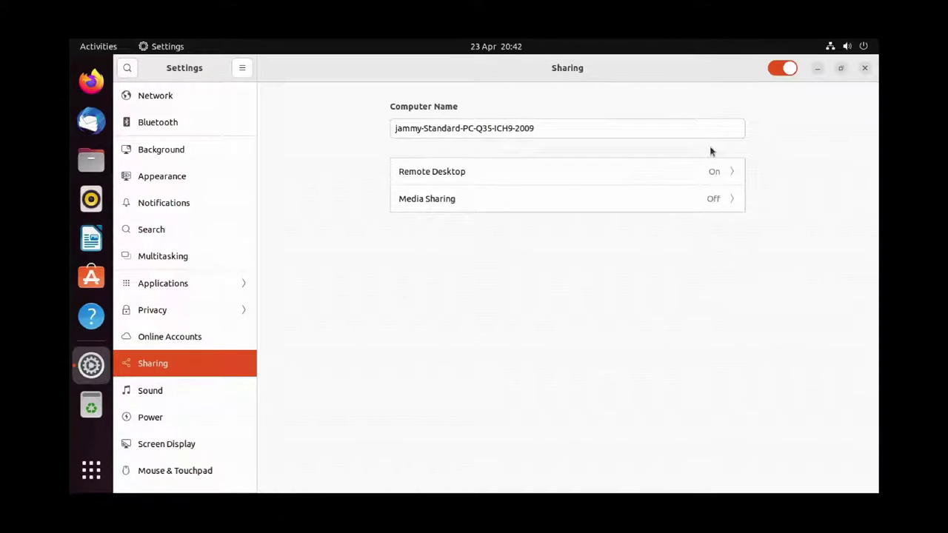
click(779, 67)
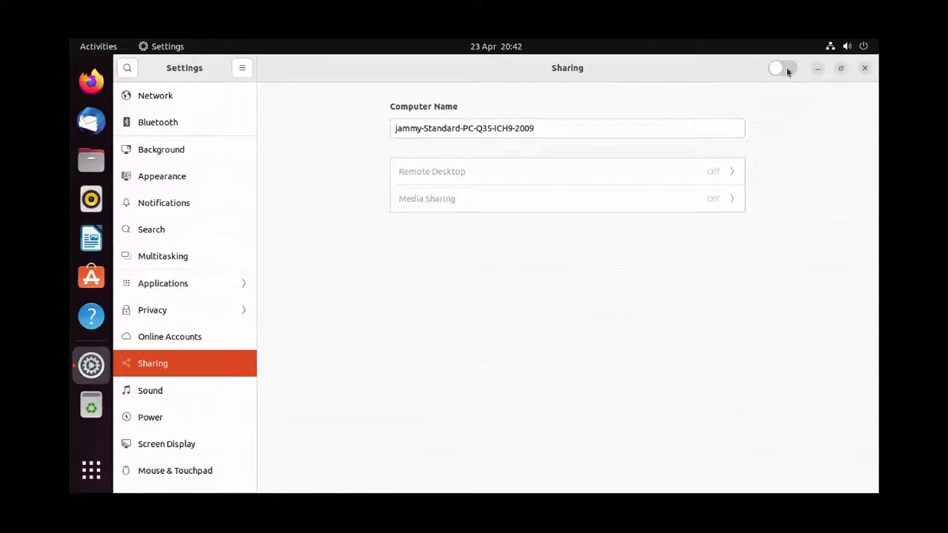
click(786, 67)
click(724, 176)
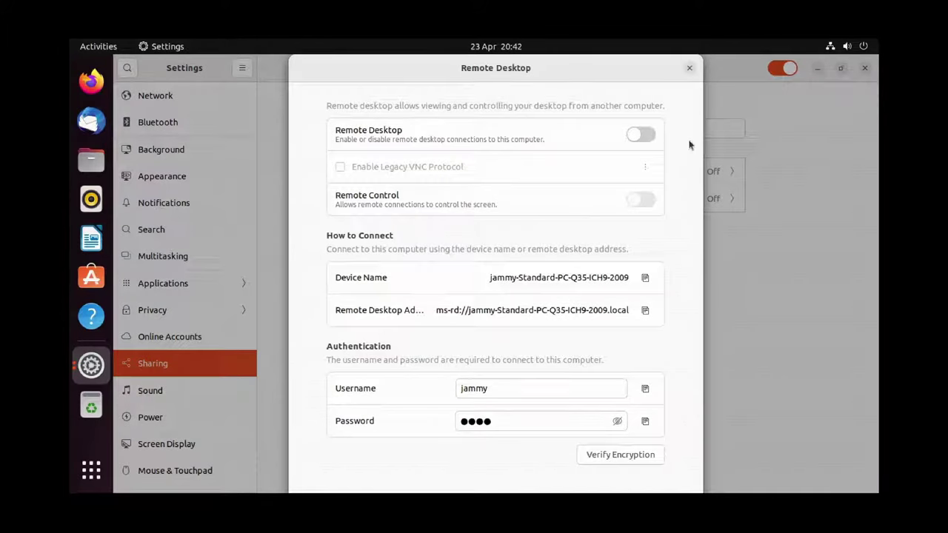
click(647, 139)
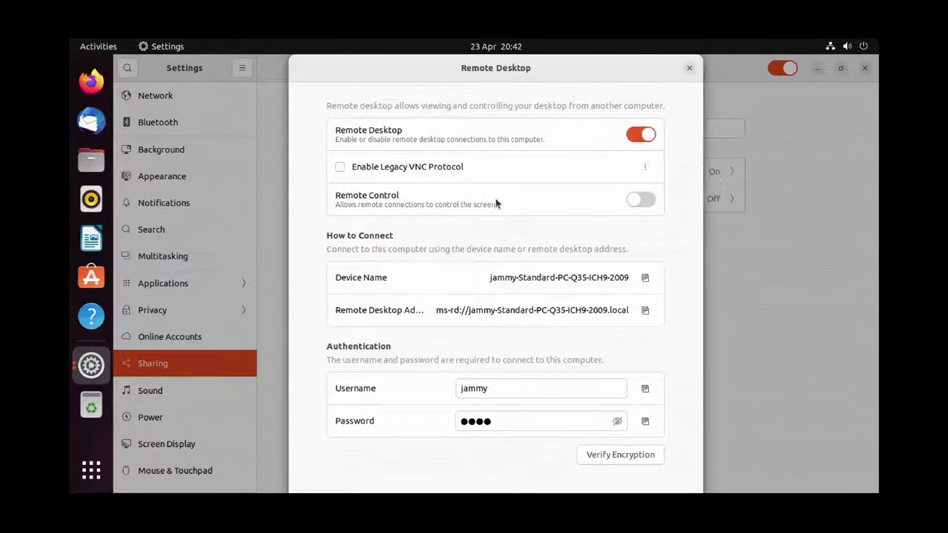
Enable the legacy VNC protocol with access set to Require a password.
click(441, 167)
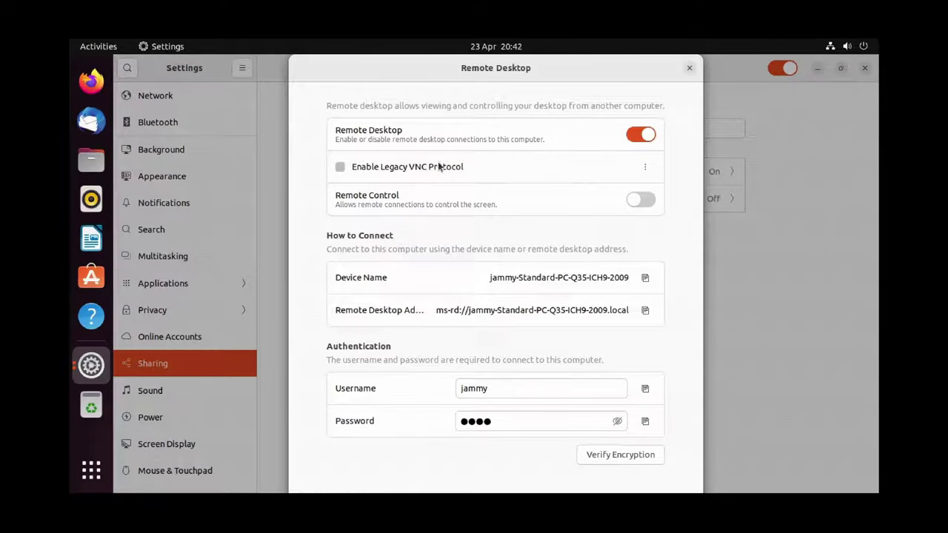
click(643, 167)
click(659, 224)
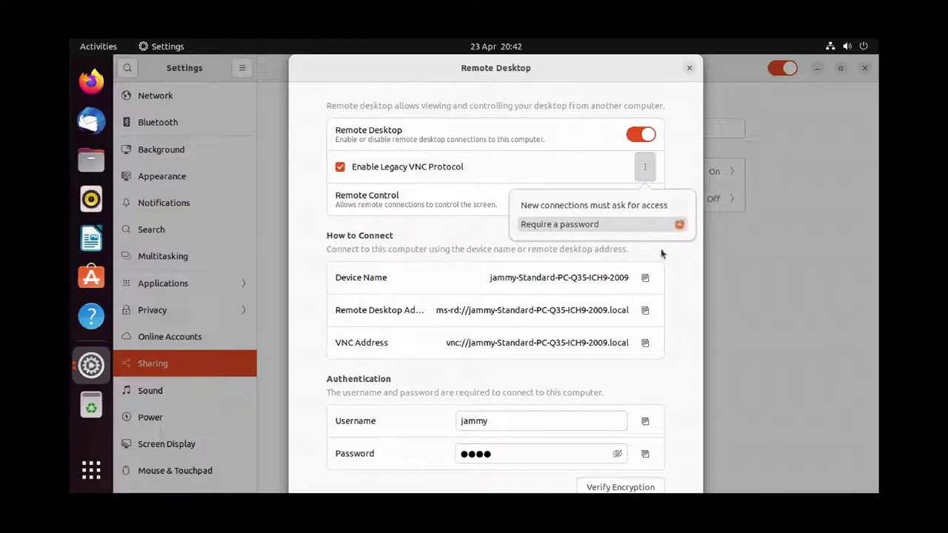
click(674, 281)
Replace the remote desktop password with a new one and copy it.
click(593, 452)
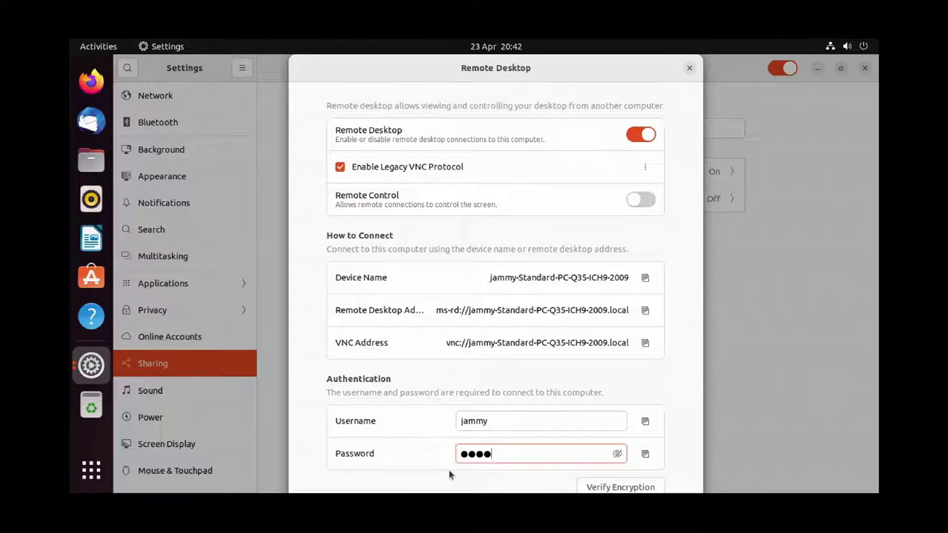
drag(514, 459, 460, 453)
key(BackSpace)
text(1234)
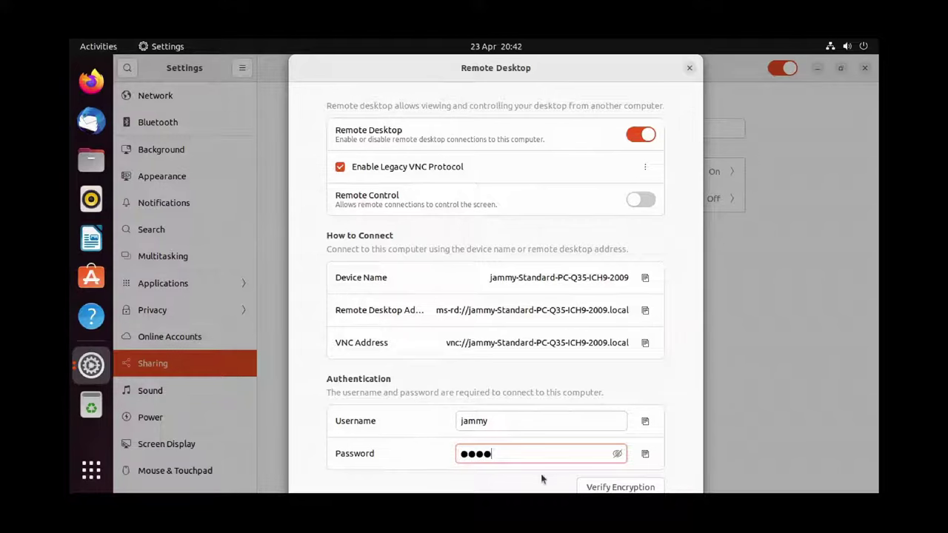
click(645, 455)
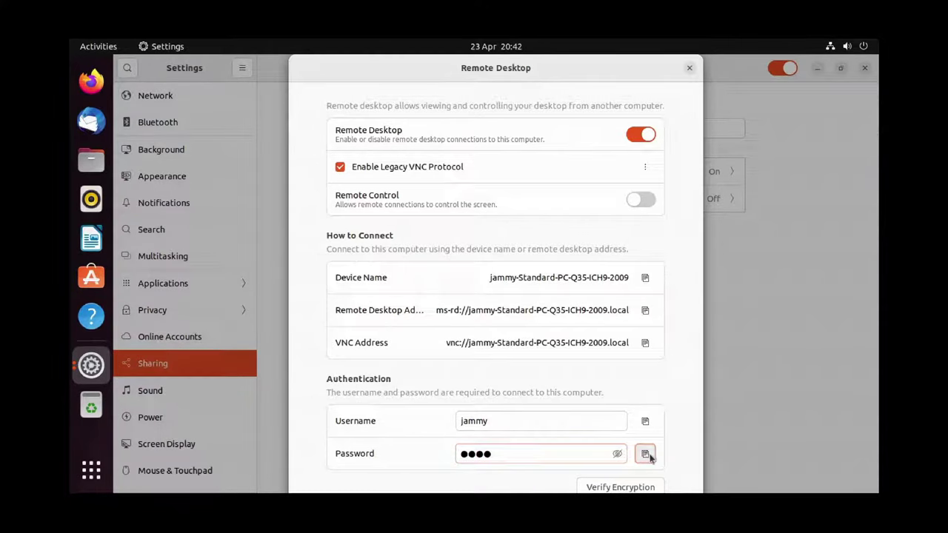
click(618, 454)
click(618, 455)
Check the encryption fingerprint and allow remote control of the screen.
click(651, 489)
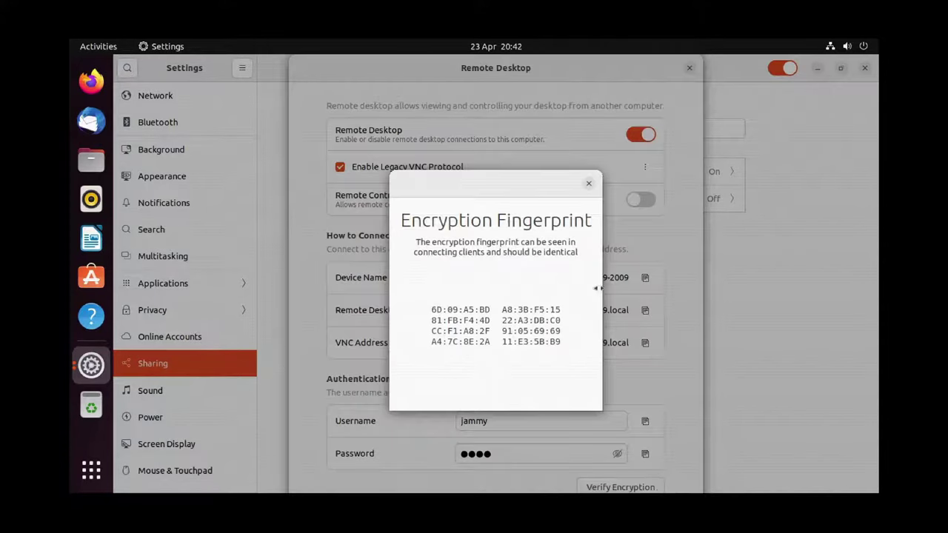
click(589, 186)
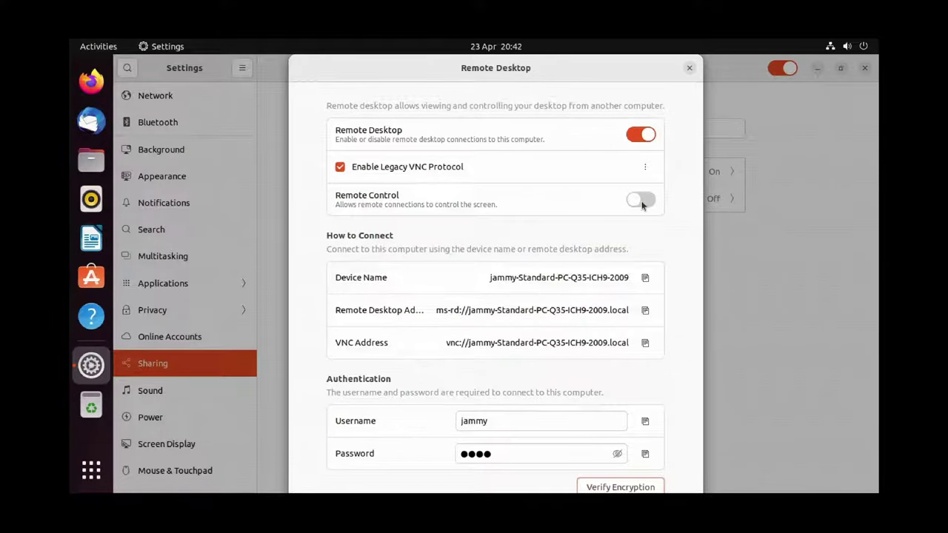
click(642, 206)
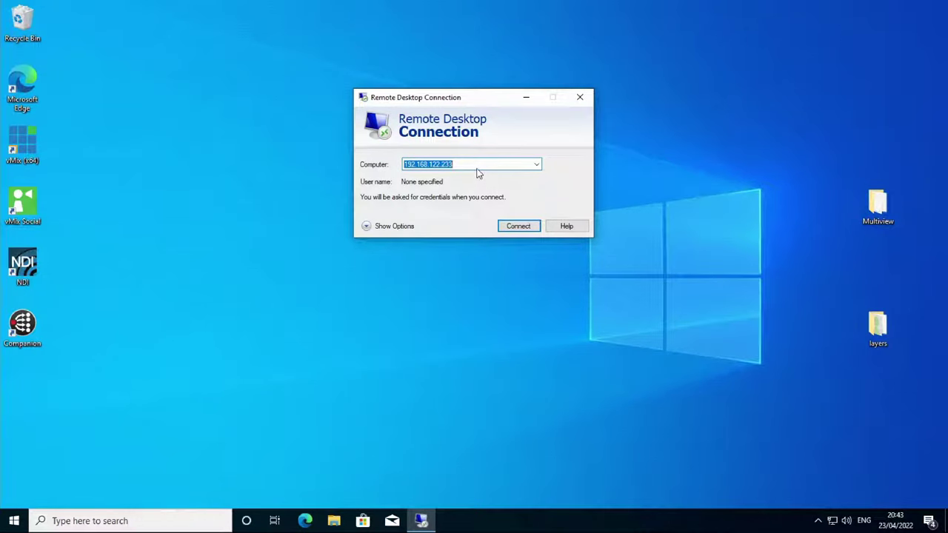
Connect to 192.168.122.233 with the remote desktop username and password.
click(477, 164)
click(518, 226)
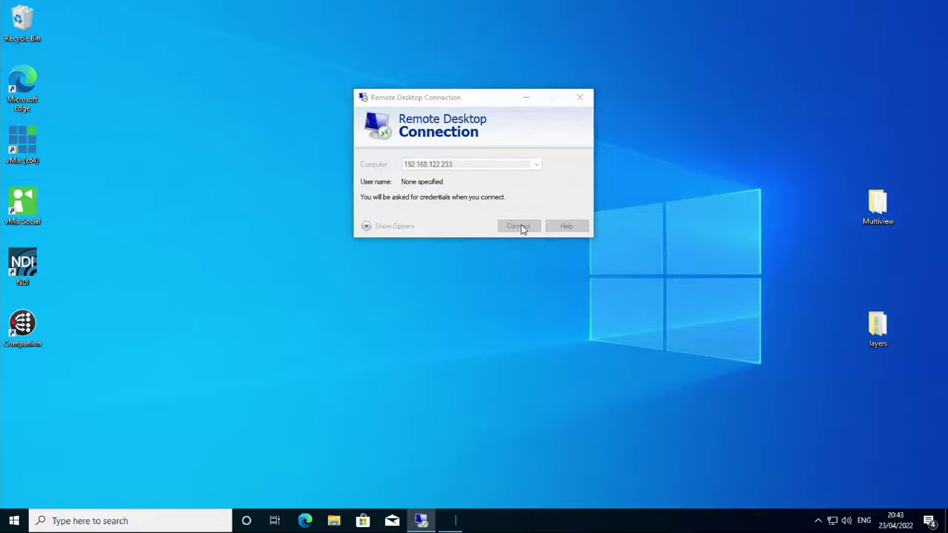
text(jammy)
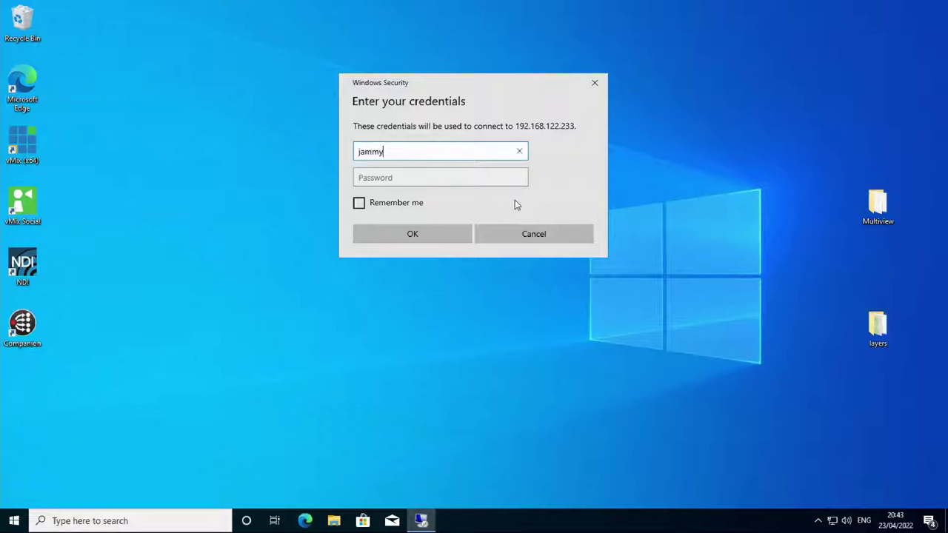
key(Tab)
text(1234)
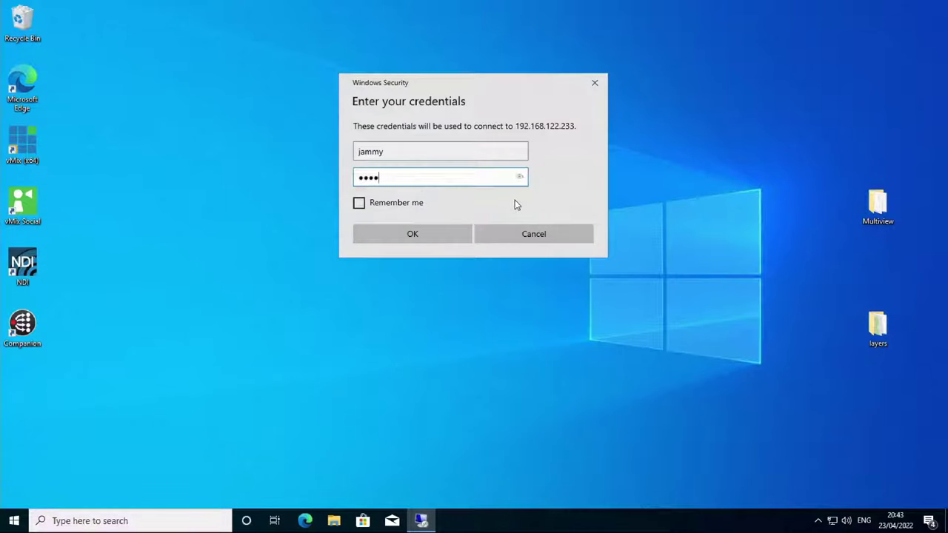
click(443, 243)
Inspect the GNOME certificate's Thumbprint details, then accept it to connect.
click(424, 271)
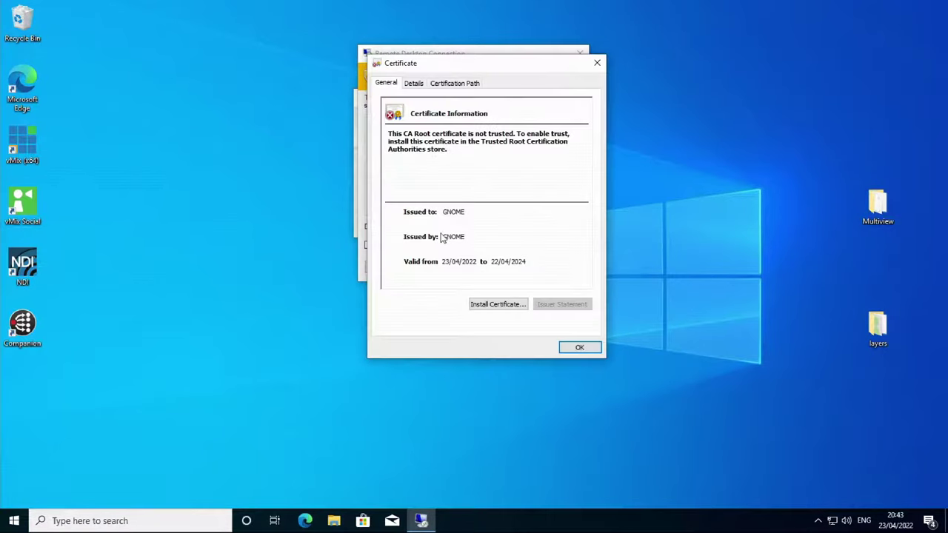
click(418, 86)
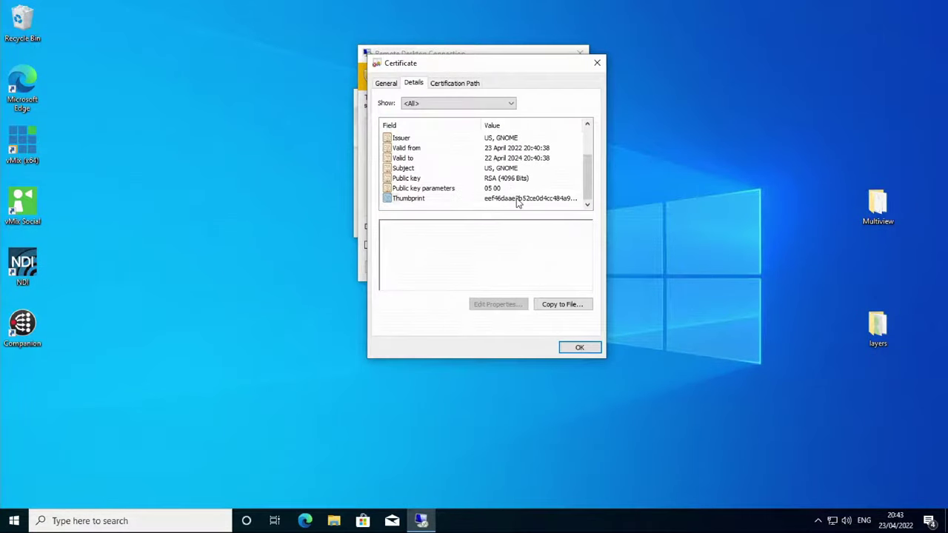
click(499, 199)
click(579, 347)
click(509, 265)
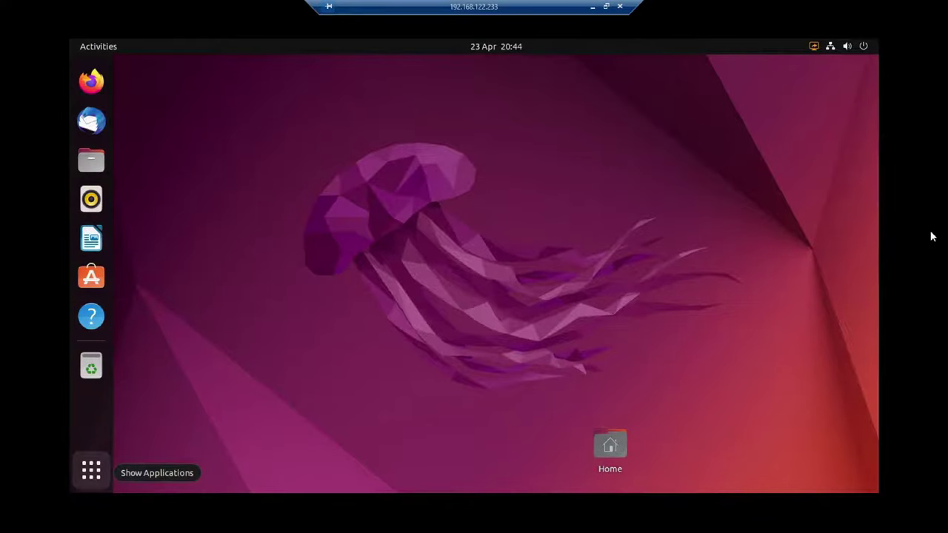
Lock the remote Ubuntu session from its system menu.
click(91, 469)
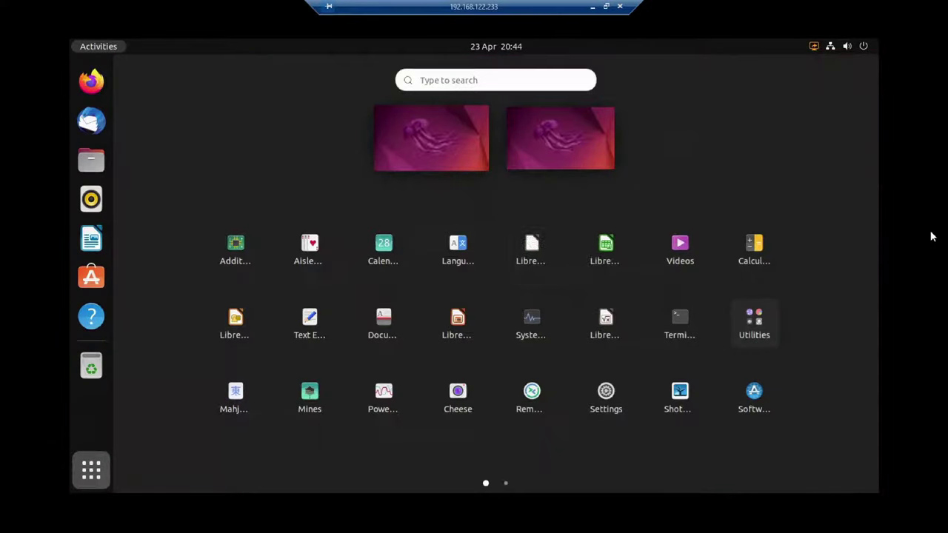
click(606, 392)
click(864, 46)
click(748, 195)
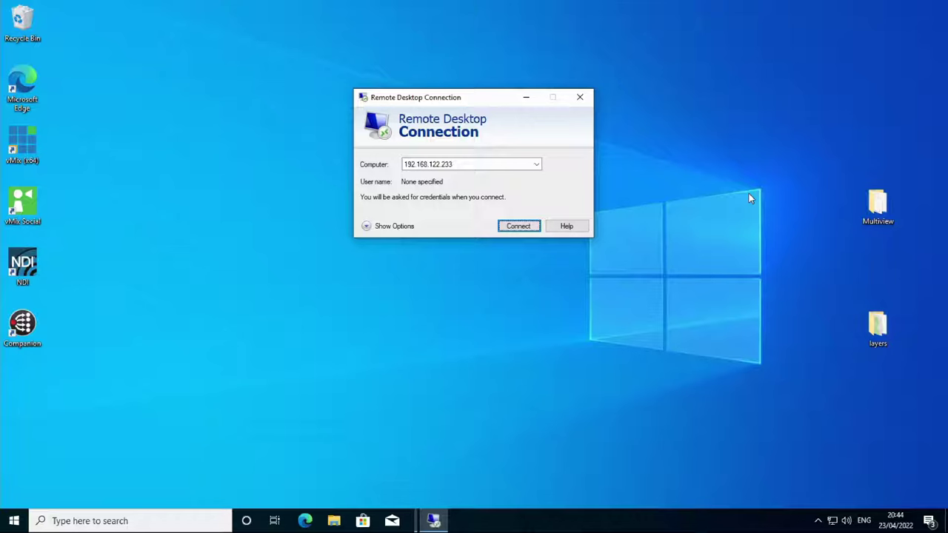
Reconnect to 192.168.122.233 with credentials and accept the certificate warning.
click(523, 226)
text(jammy)
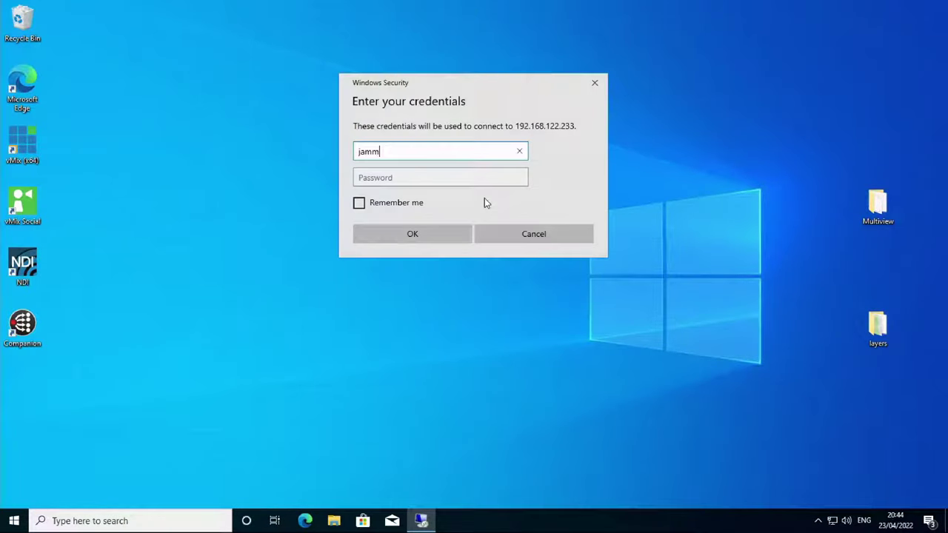
key(Tab)
text(jammy)
key(Return)
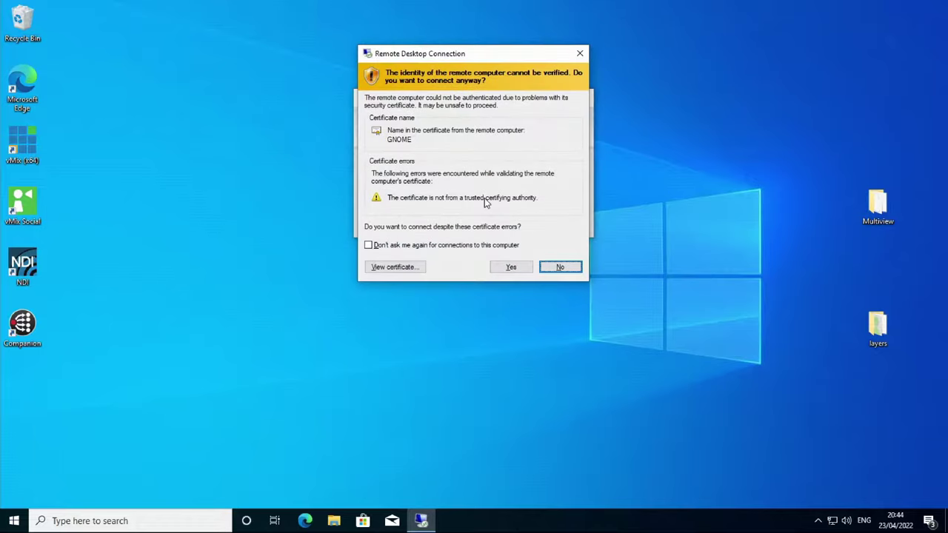
click(515, 265)
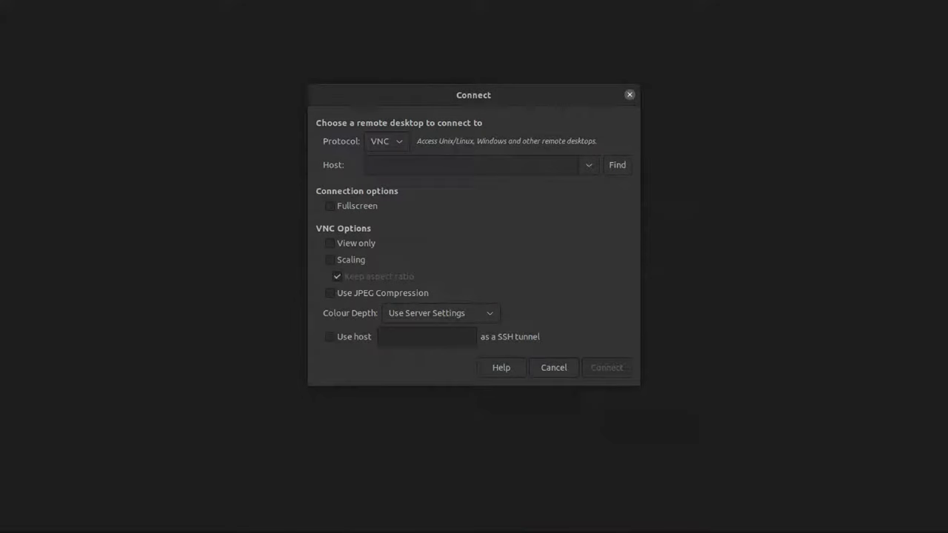
Connect over VNC to host 192.168.122.233 using the VNC password.
click(472, 164)
text(192.16)
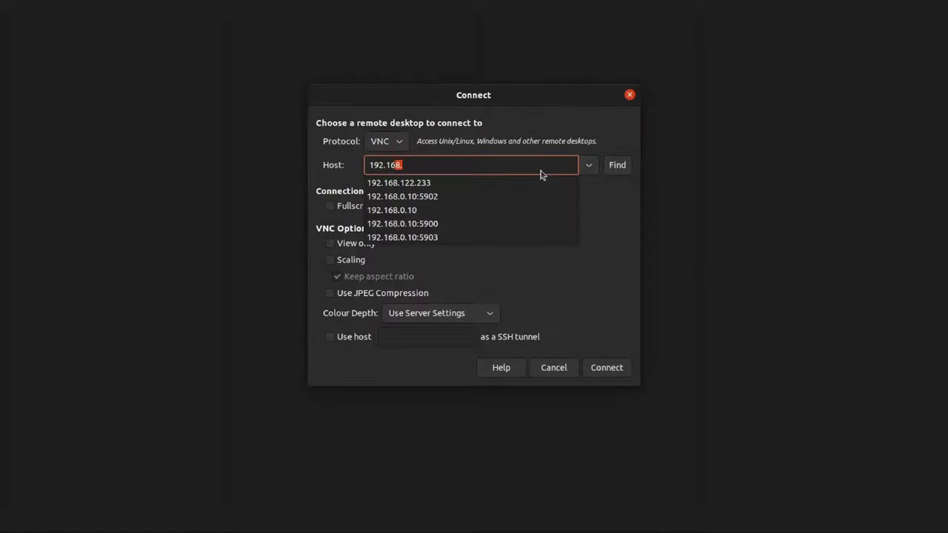
text(8.122.)
key(Return)
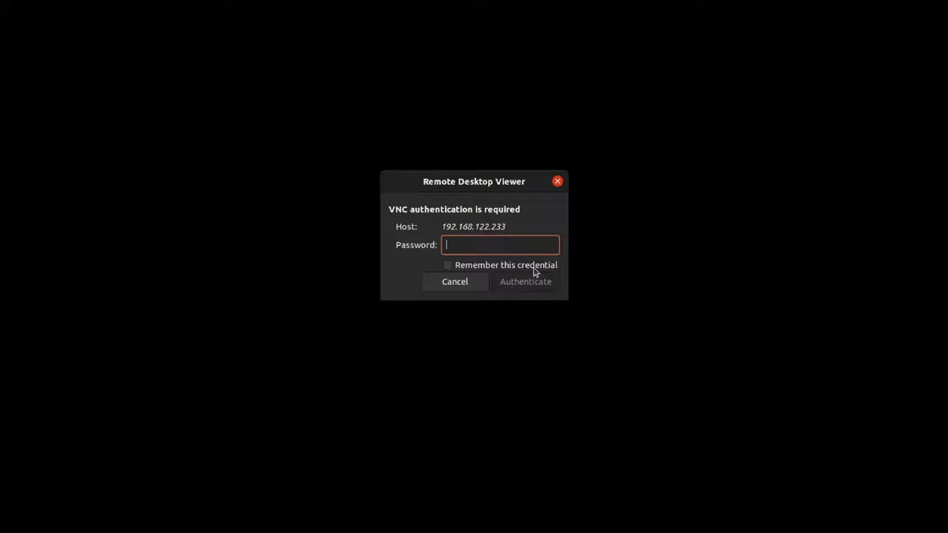
text(*****)
key(Return)
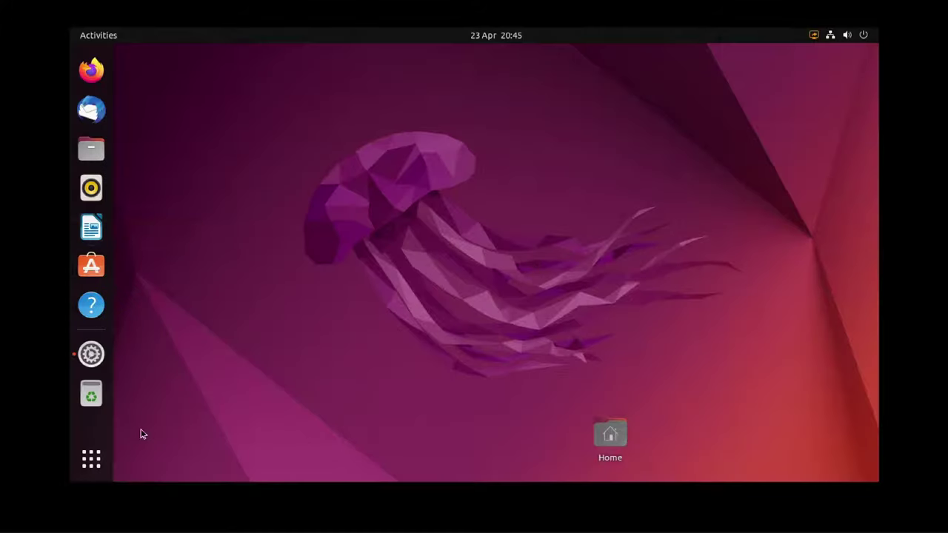
Lock the remote Ubuntu session from its system menu.
click(102, 457)
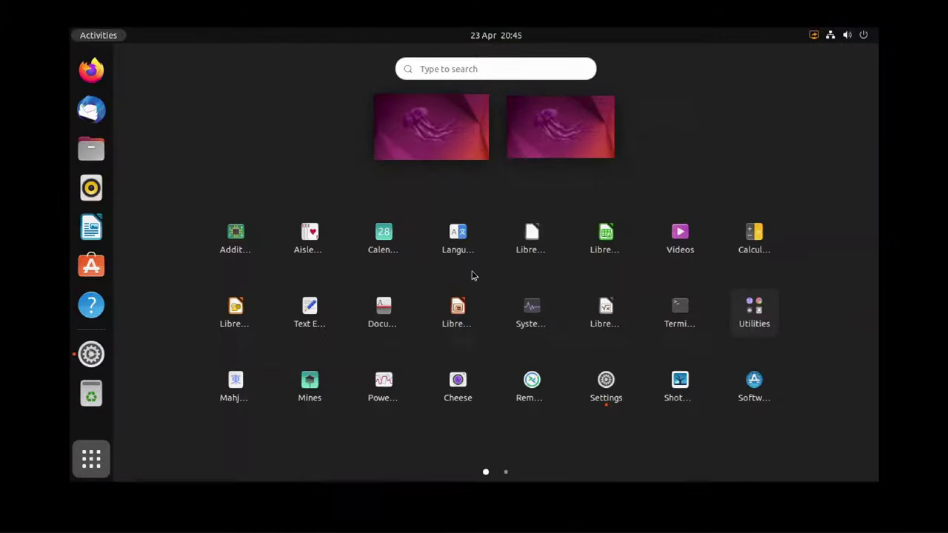
click(863, 36)
click(864, 36)
click(862, 36)
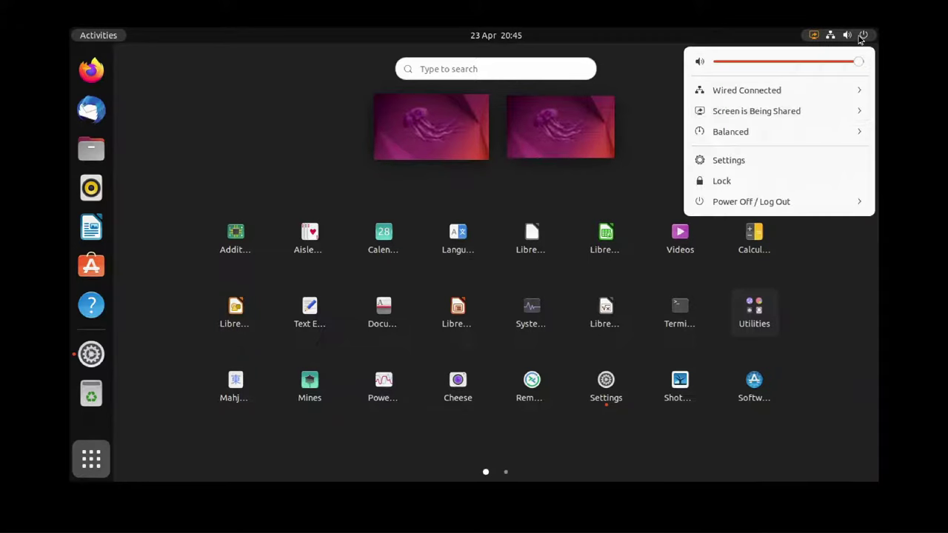
click(738, 182)
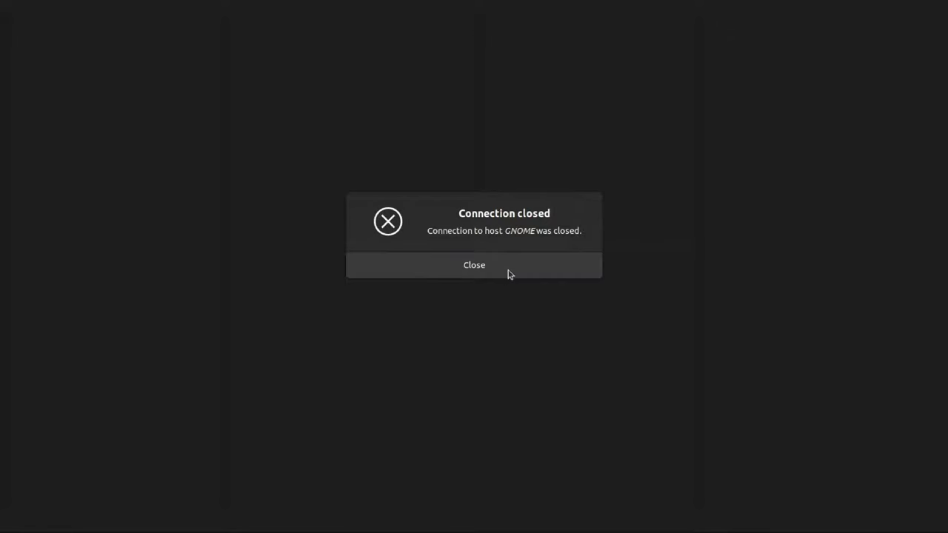
Dismiss the connection-closed notice and unlock the Ubuntu desktop with the pasted password.
click(509, 274)
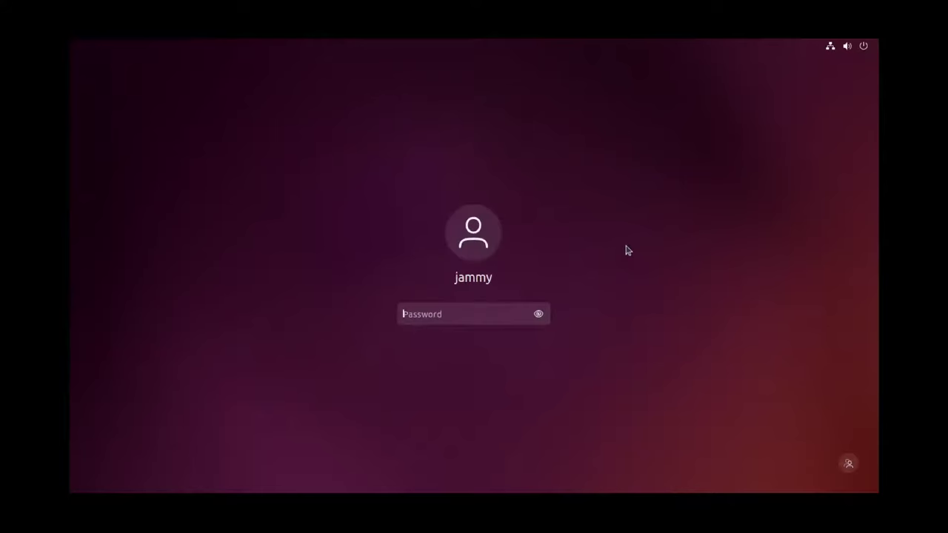
key(ctrl+v)
key(Return)
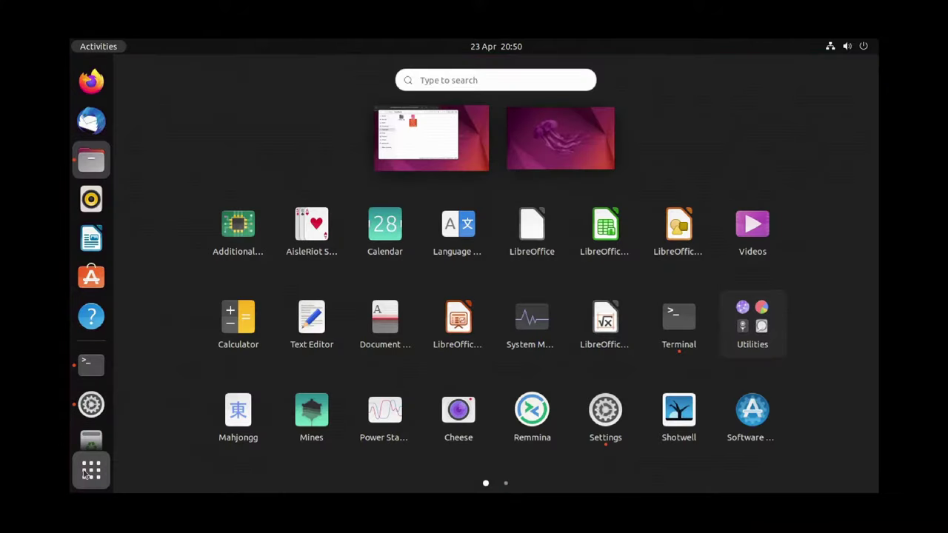
Launch Google Chrome maximized and load extensions.gnome.org.
text(ch)
click(347, 166)
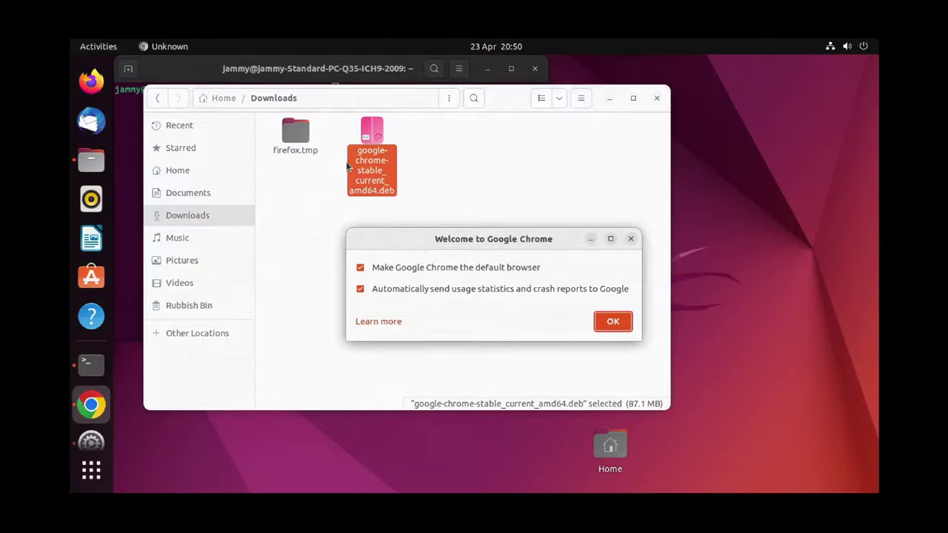
click(612, 326)
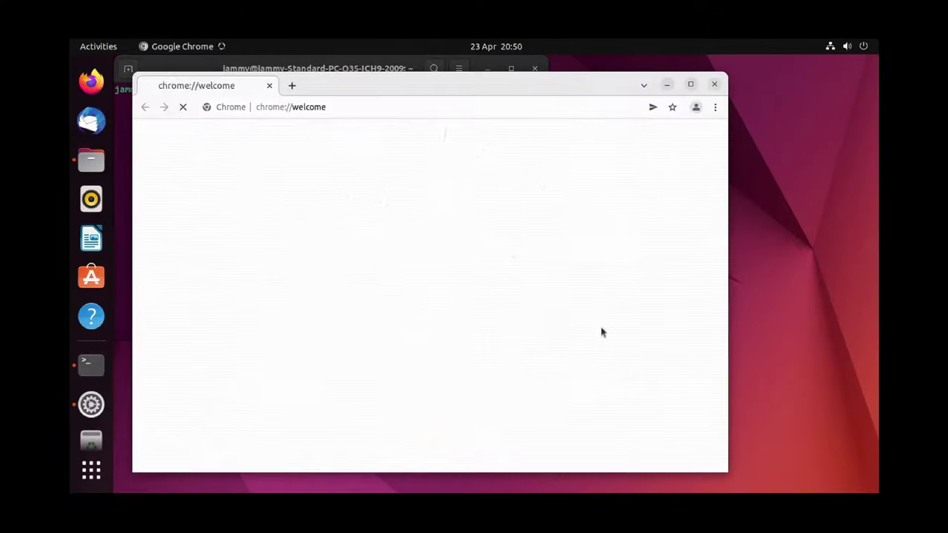
click(689, 86)
click(578, 89)
text(extension)
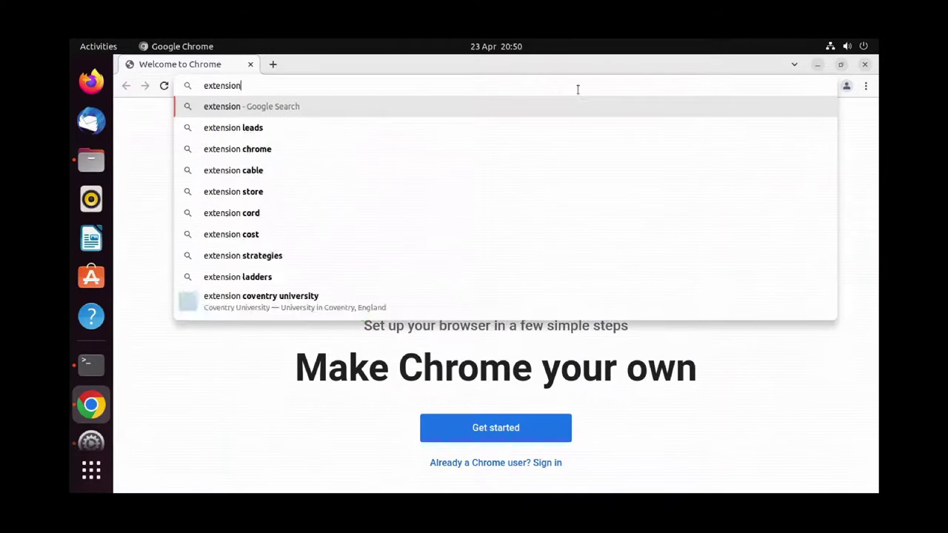
text(s.gnome.org)
key(Return)
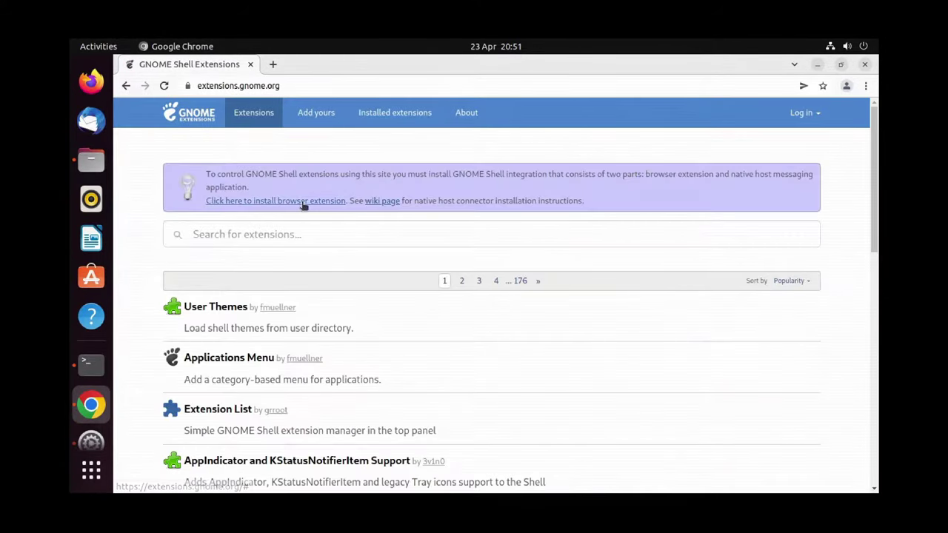
Add the GNOME Shell integration extension to Chrome from the Web Store.
click(304, 206)
scroll(419, 259, down, 5)
click(529, 434)
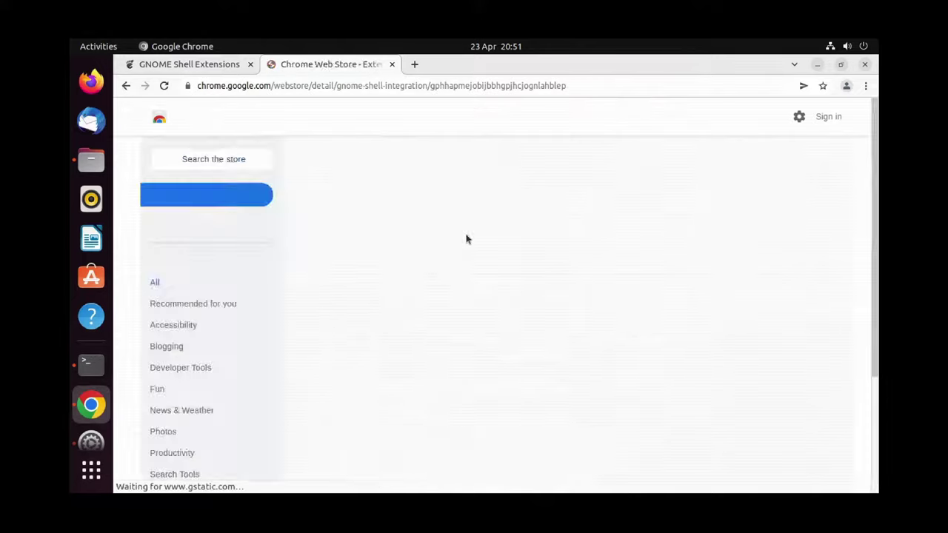
click(730, 199)
click(578, 223)
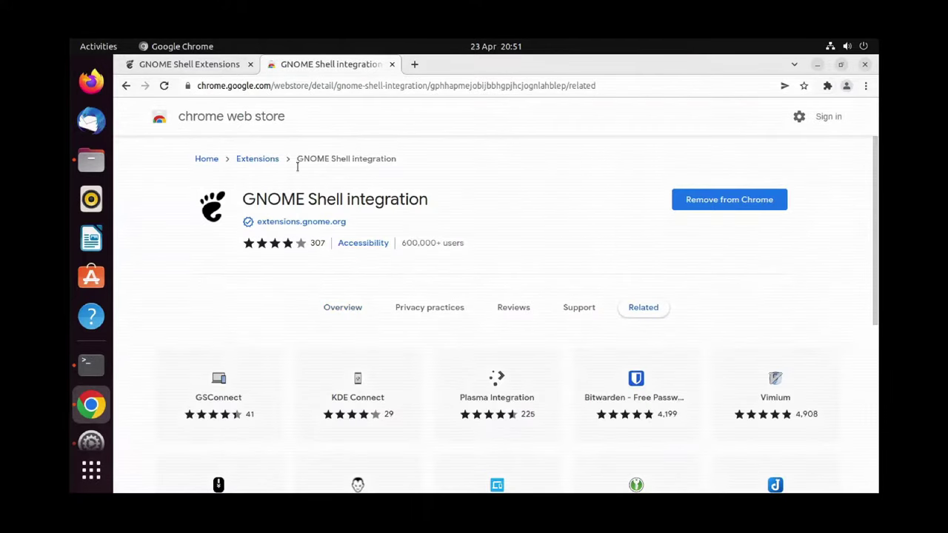
click(392, 64)
Select the Ubuntu apt-get install command on the GNOME wiki page.
click(382, 202)
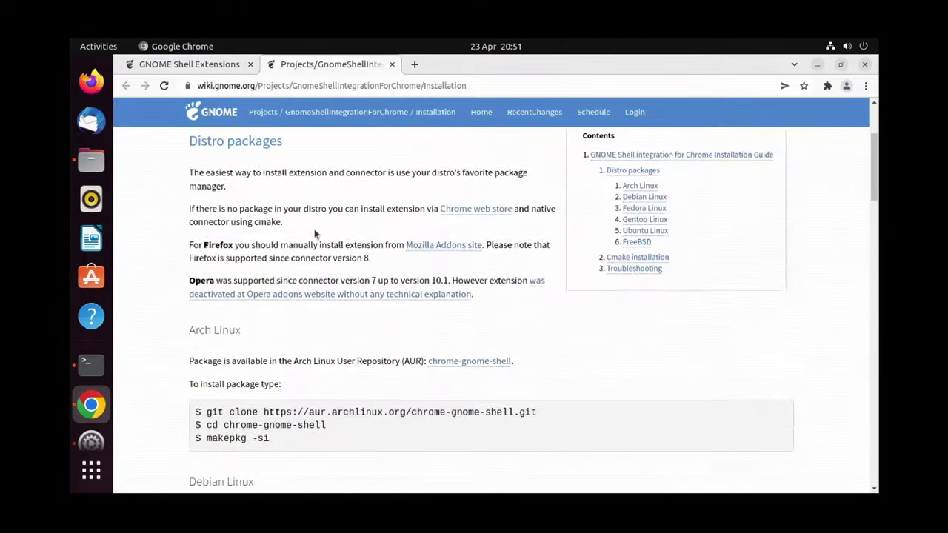
scroll(314, 234, down, 10)
drag(194, 264, 434, 265)
key(ctrl+c)
click(433, 263)
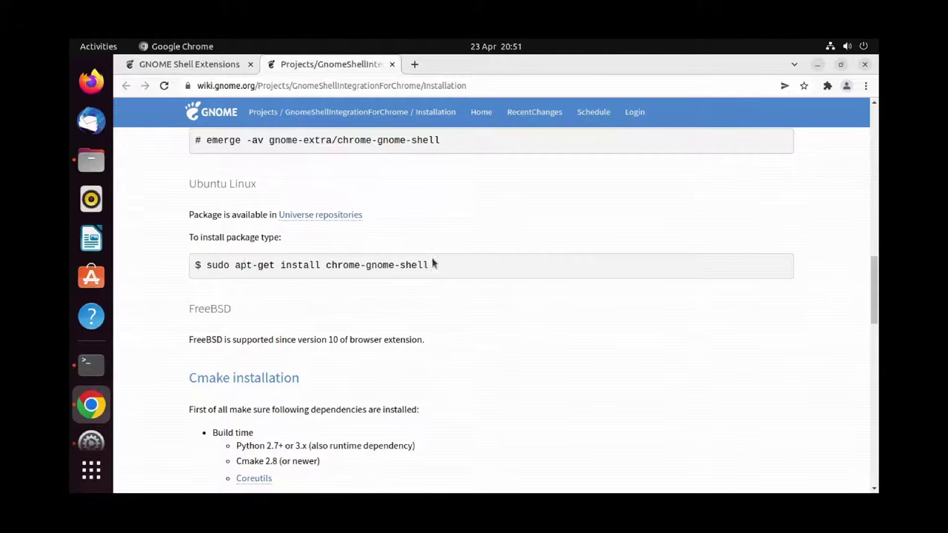
drag(207, 264, 426, 265)
Run the chrome-gnome-shell install command in Terminal, then return to the extensions site.
click(91, 362)
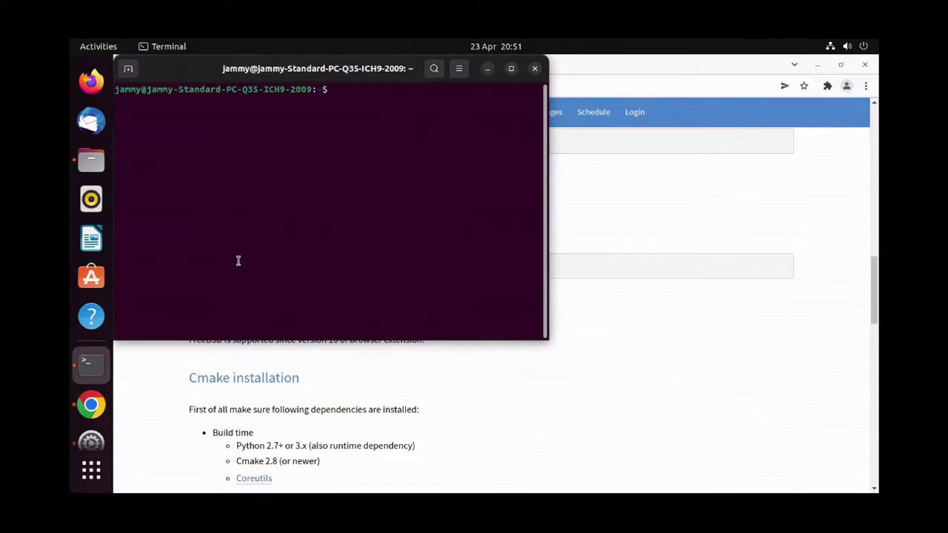
key(ctrl+shift+v)
key(Return)
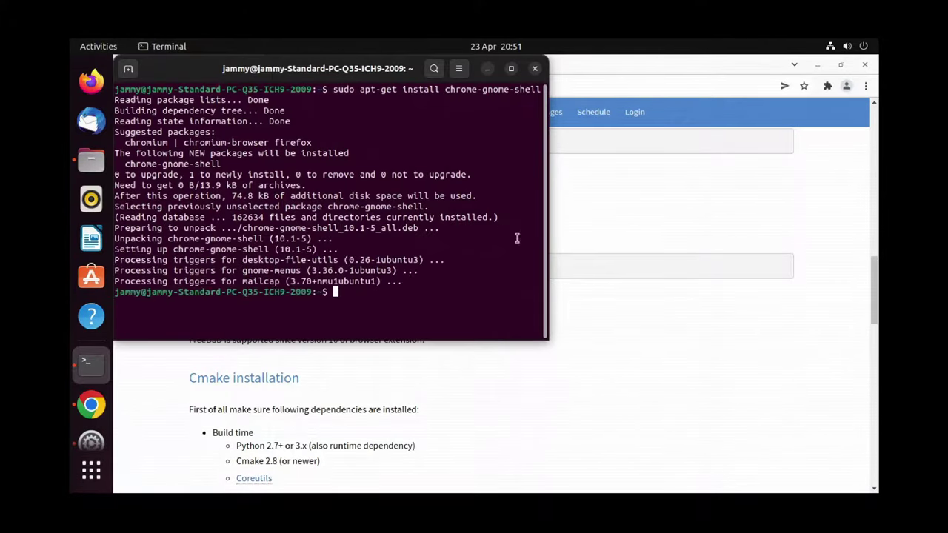
key(alt+Tab)
key(ctrl+Page_Up)
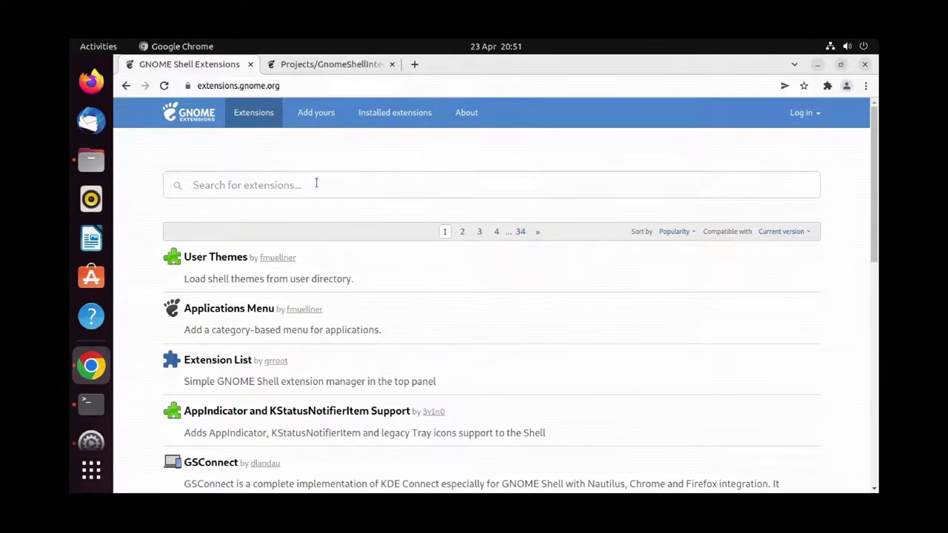
Search 'allow locked' and switch on Allow Locked Remote Desktop, confirming the install.
click(316, 183)
text(allow locked)
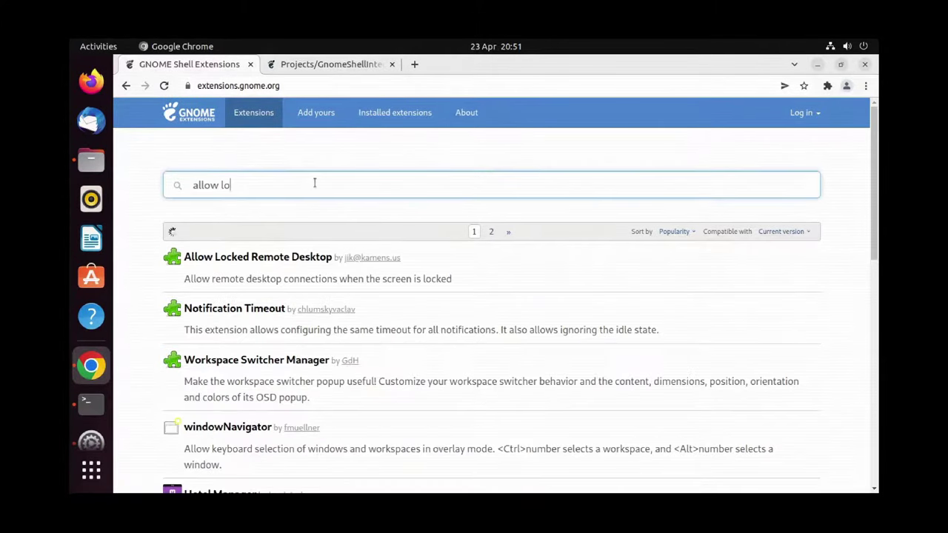
click(310, 266)
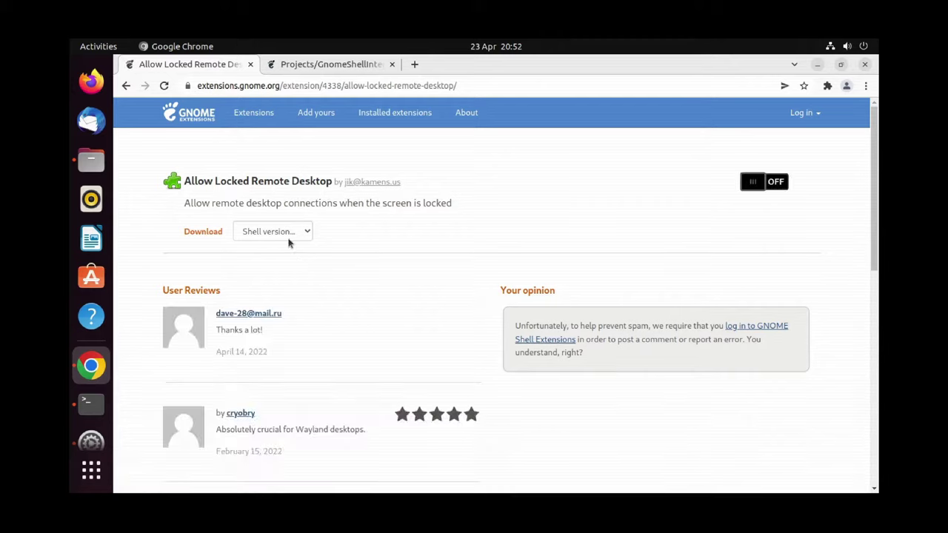
click(767, 181)
click(528, 305)
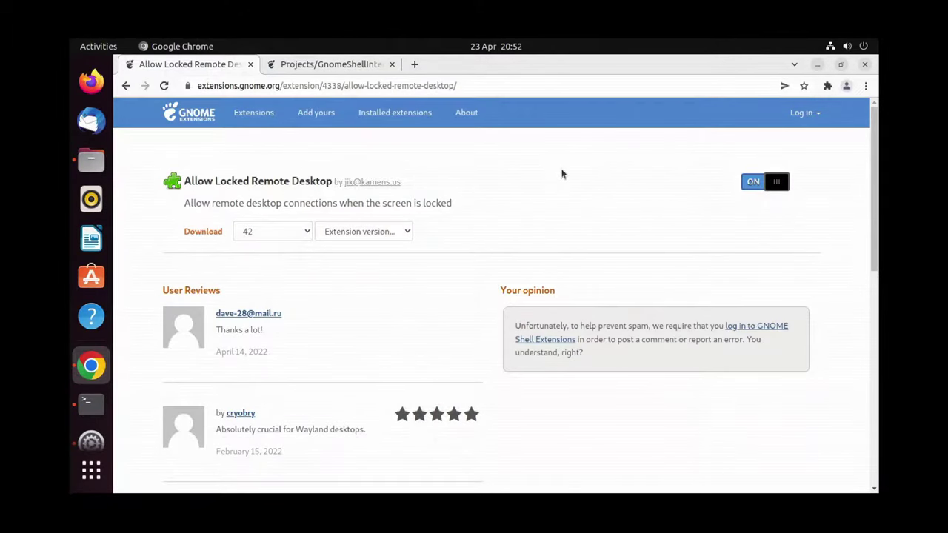
Review the extension page and close Chrome.
scroll(561, 174, down, 4)
scroll(561, 168, up, 4)
click(863, 66)
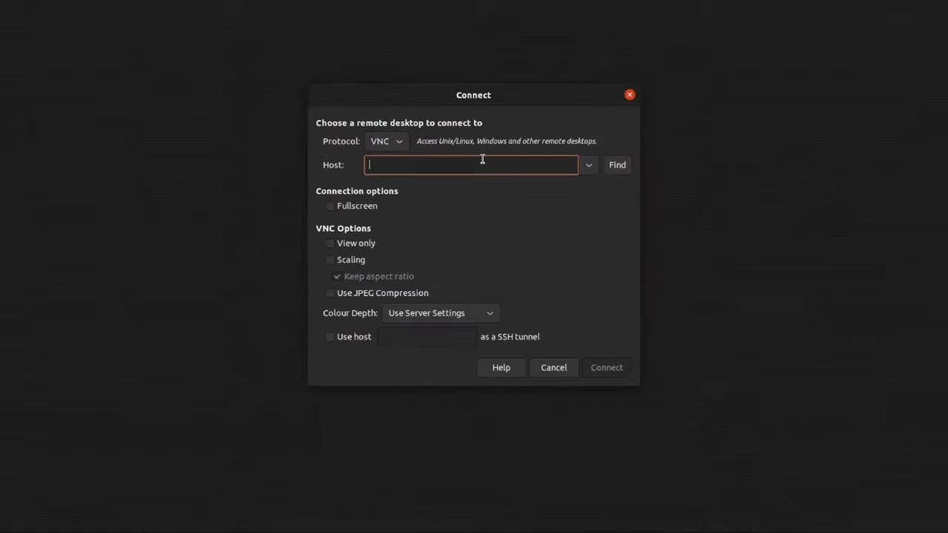
Connect over VNC to saved host 192.168.122.233 with the VNC password.
click(588, 165)
click(569, 186)
click(613, 371)
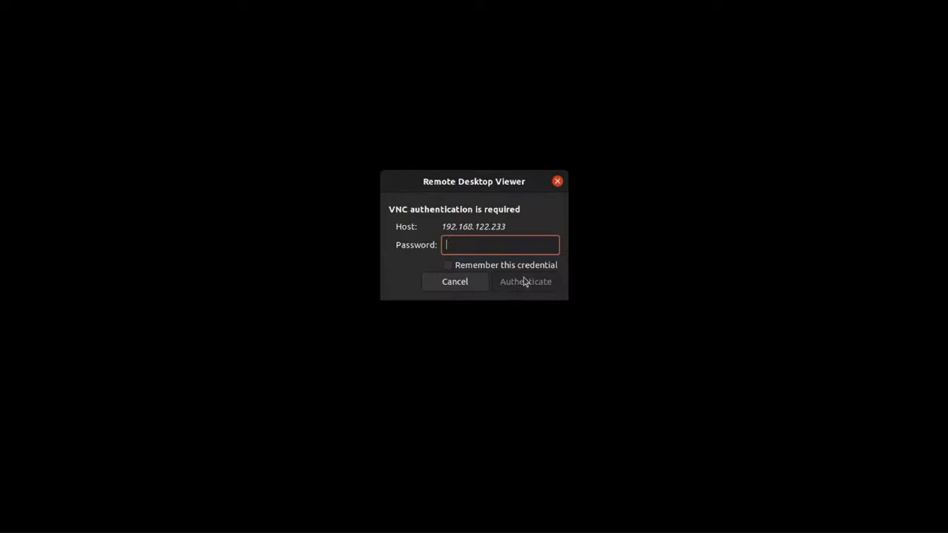
text(1234)
click(525, 277)
Lock the remote screen, unlock it with the corrected password, then start an RDP connection.
click(847, 34)
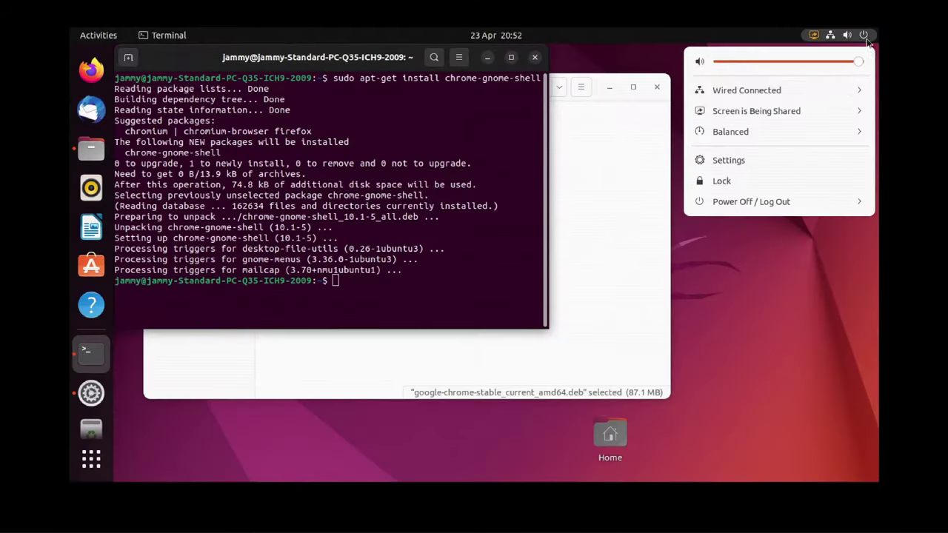
click(827, 181)
click(383, 166)
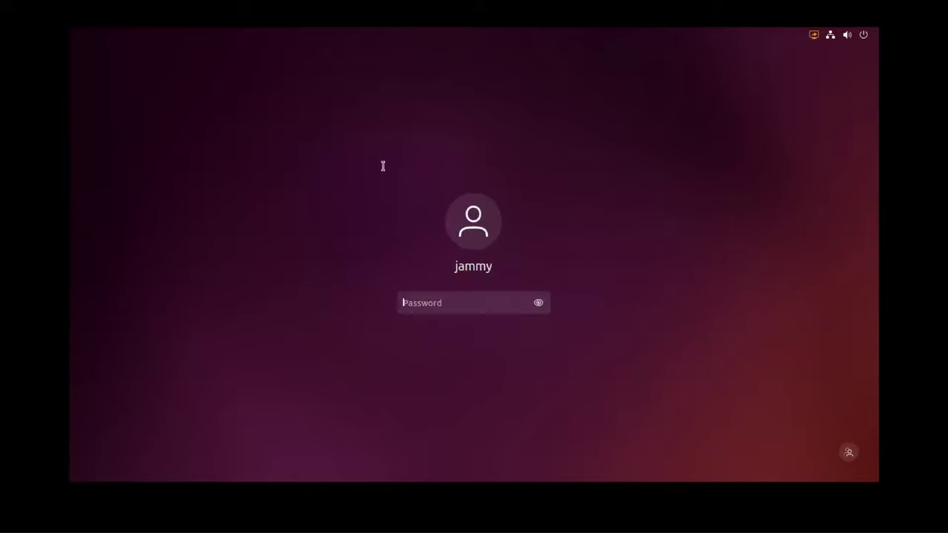
text(1234)
key(Return)
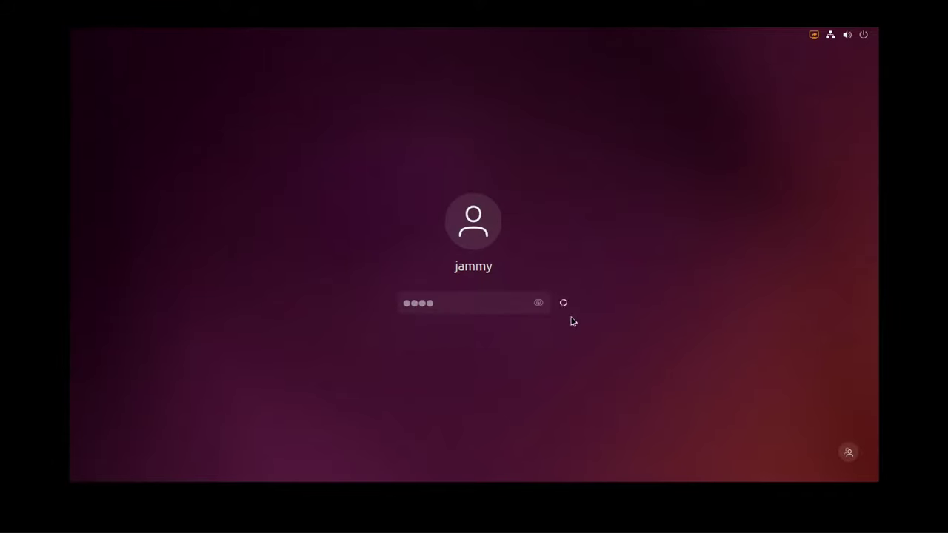
text(12345)
key(Return)
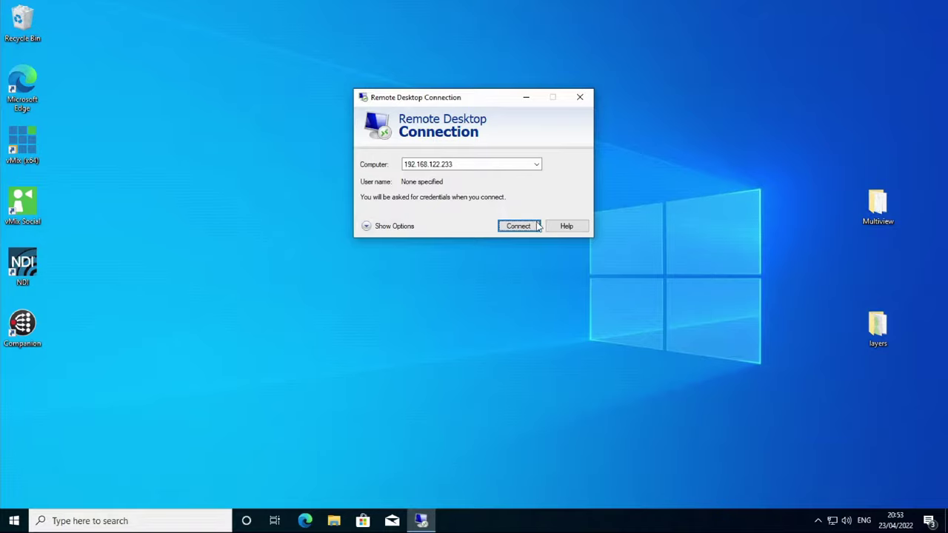
click(533, 225)
Log in over RDP to 192.168.122.233 with the remote username and accept the certificate warning.
text(jammy)
key(Return)
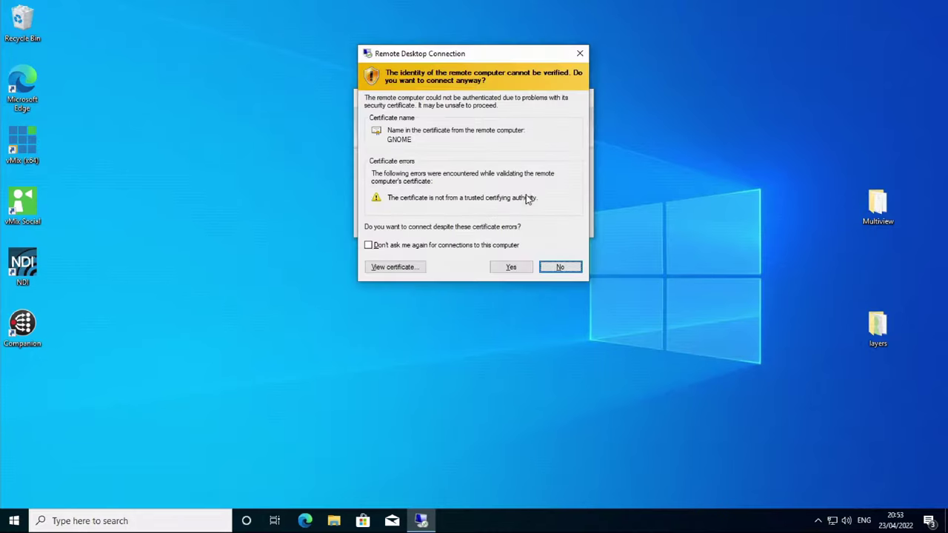
click(511, 267)
Lock the remote Ubuntu session, unlock it with the account password, then end the session.
click(844, 46)
click(740, 191)
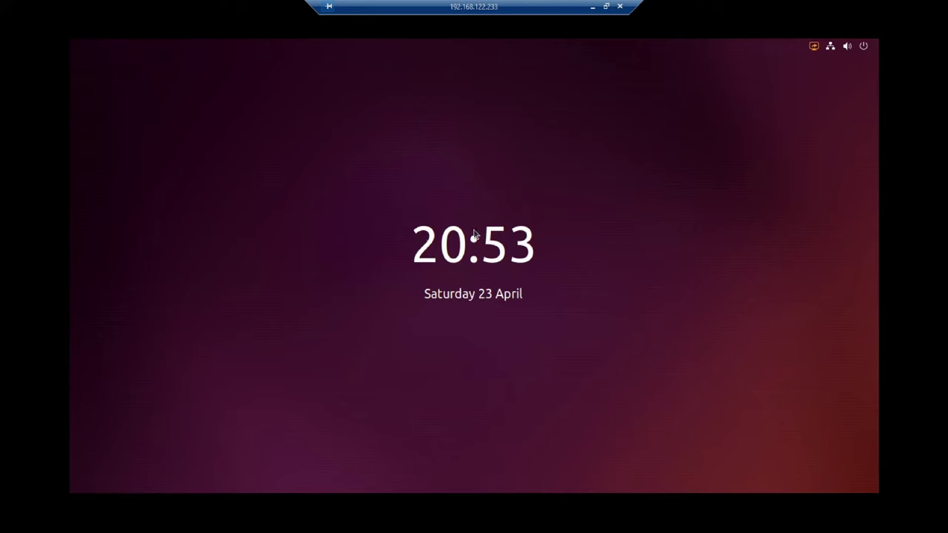
click(508, 233)
text(12345)
key(Return)
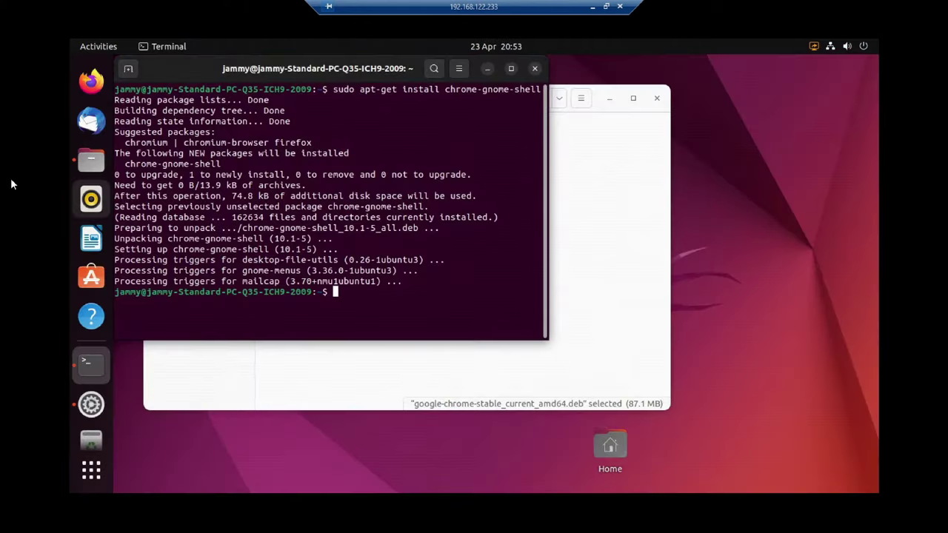
click(620, 6)
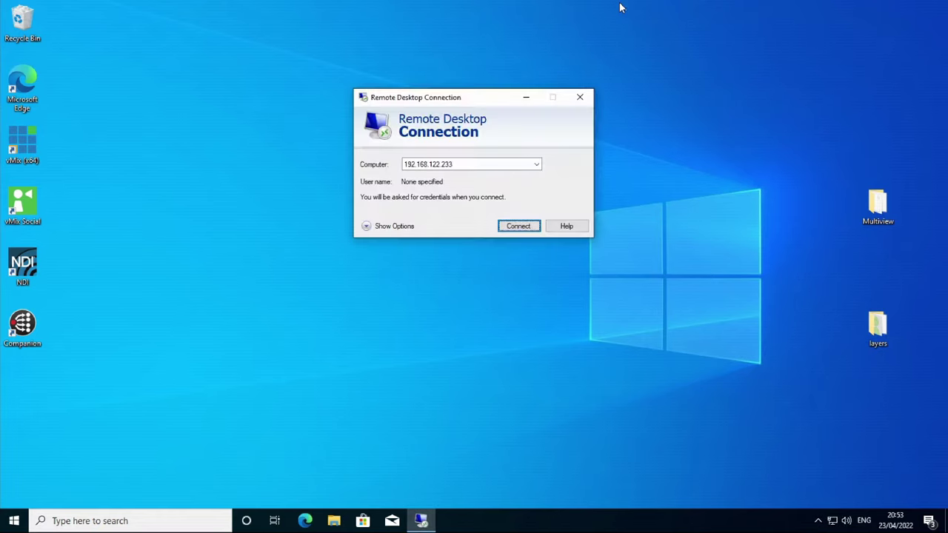